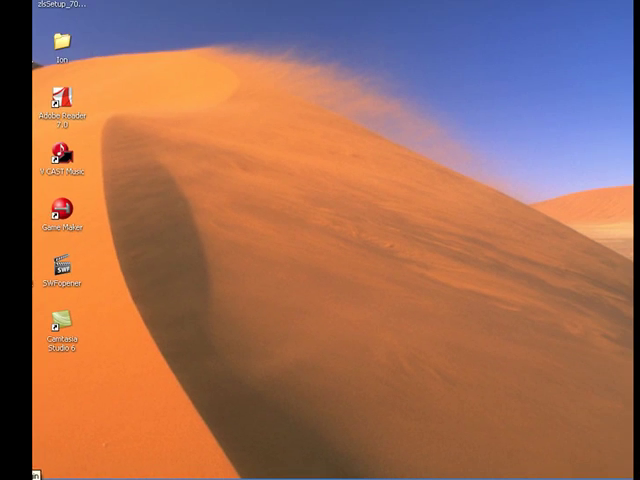
Step: Open Control Panel from the Start menu and enter Network and Internet Connections
left_click(4, 472)
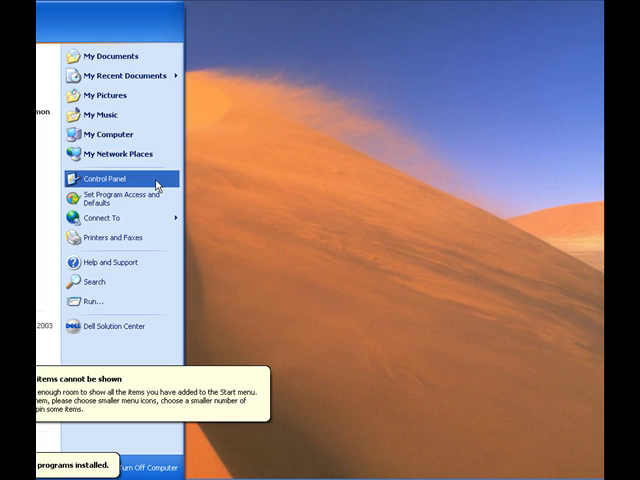
left_click(104, 178)
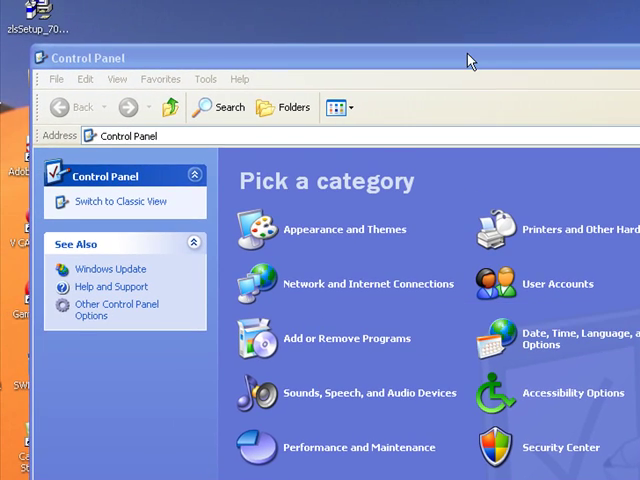
mouse_move(470, 57)
left_mouse_down()
mouse_move(485, 82)
mouse_move(467, 79)
left_mouse_up()
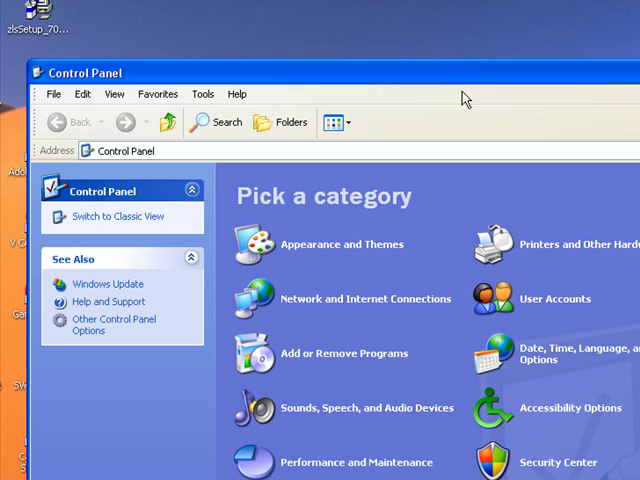
left_click(386, 300)
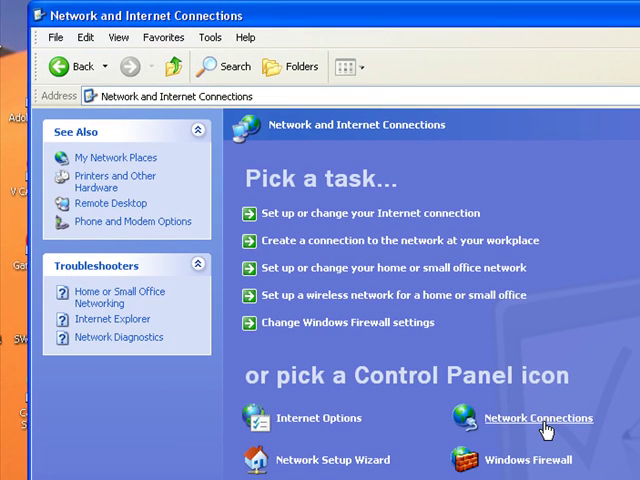
Step: Open Network Connections and select Wireless Network Connection 2 together with Local Area Connection
left_click(545, 427)
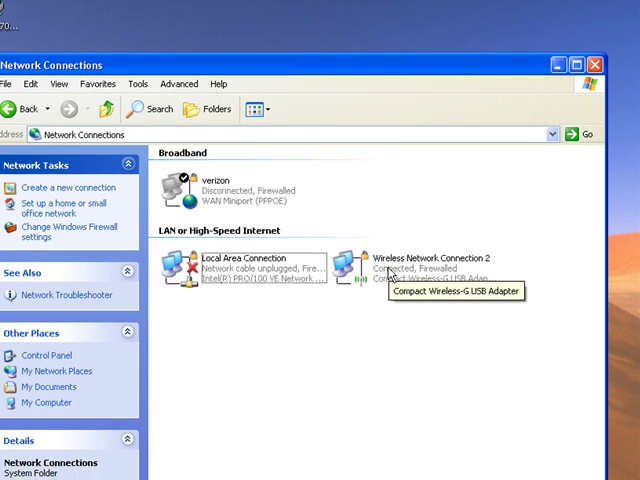
left_click(500, 252)
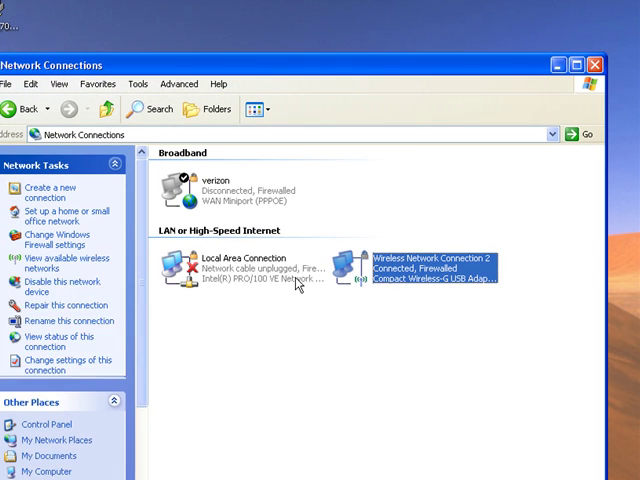
left_click(330, 262, "ctrl")
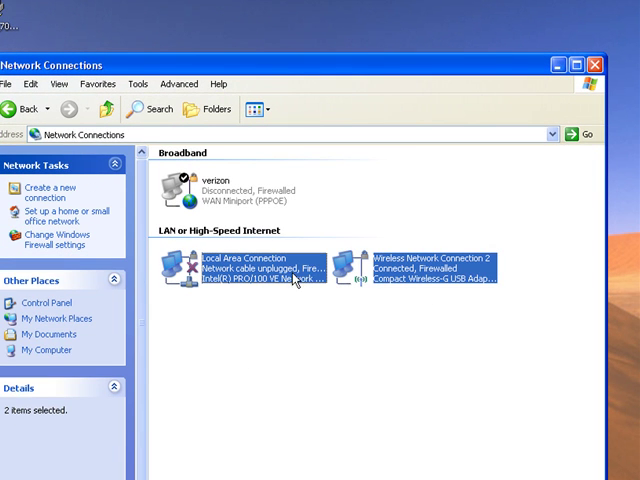
left_click_drag(230, 290, 455, 275)
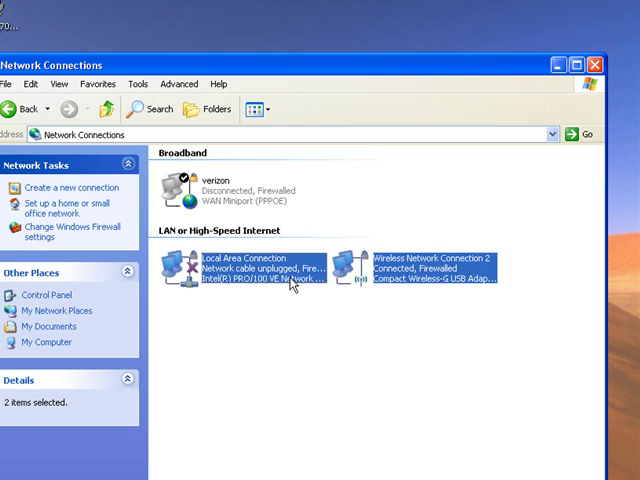
Step: Apply Bridge Connections to the two selected connections and wait for the Network Bridge to appear
right_click(294, 284)
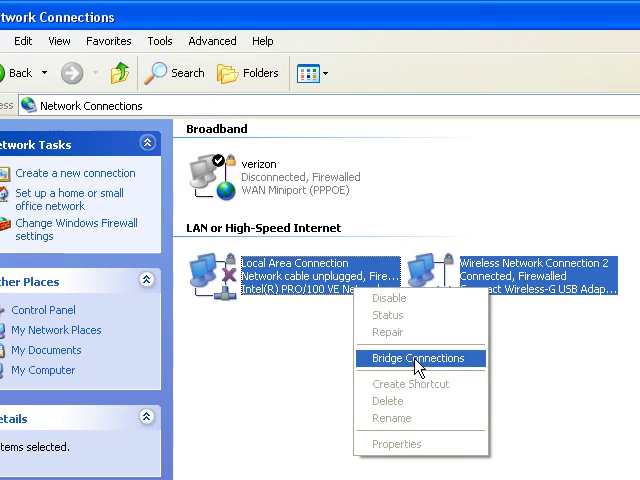
left_click(418, 358)
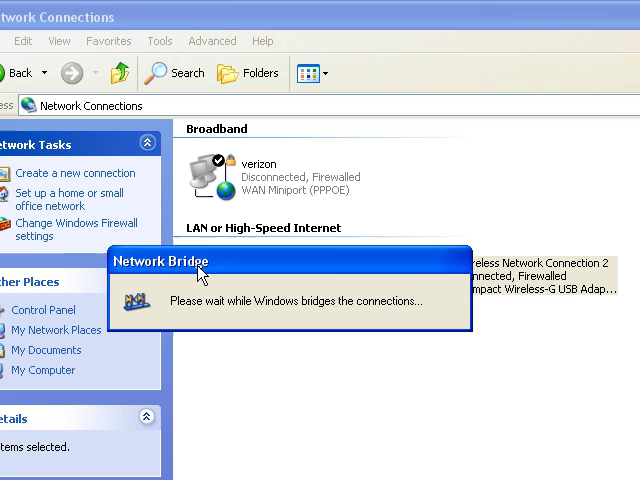
left_click_drag(201, 272, 368, 377)
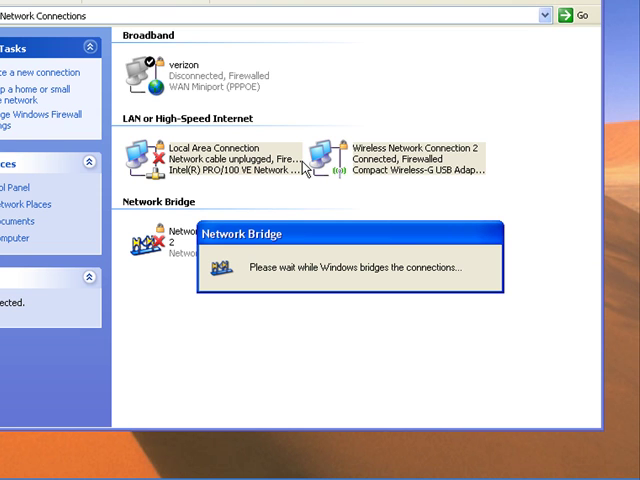
left_click_drag(343, 236, 345, 297)
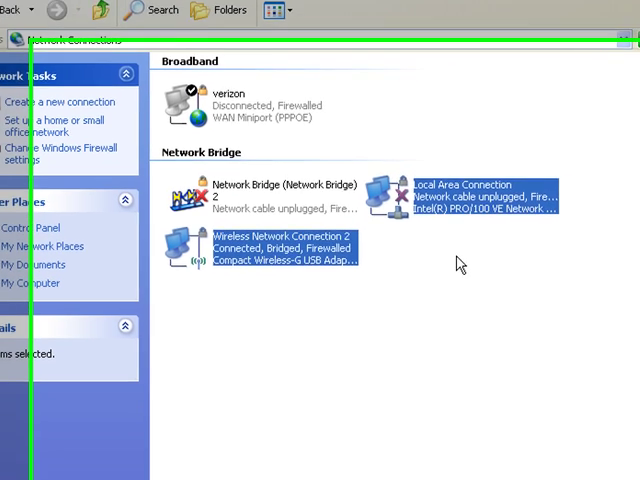
left_click(410, 383)
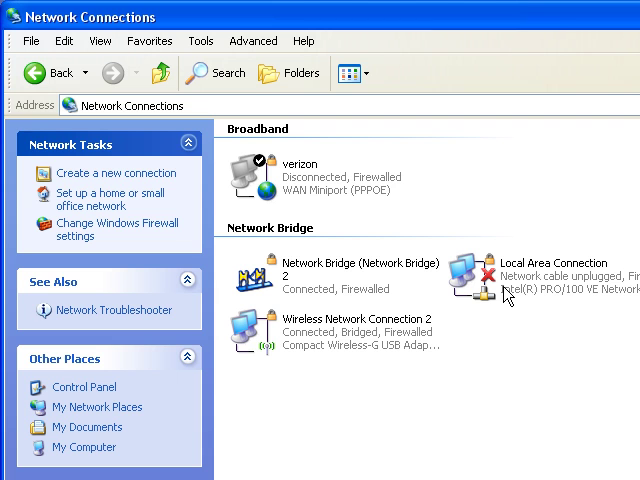
left_click(357, 345)
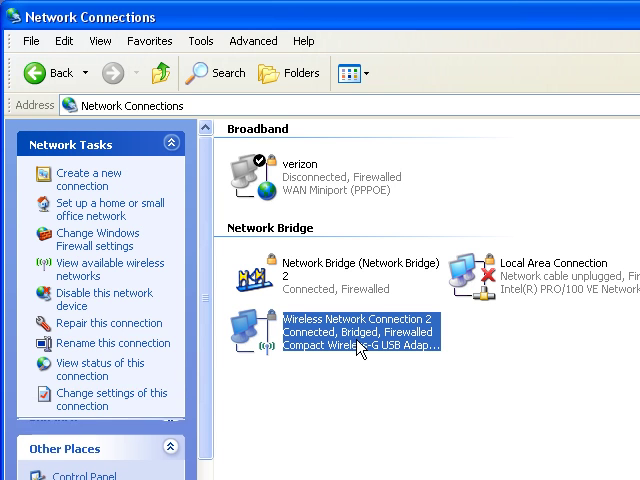
left_click(509, 289)
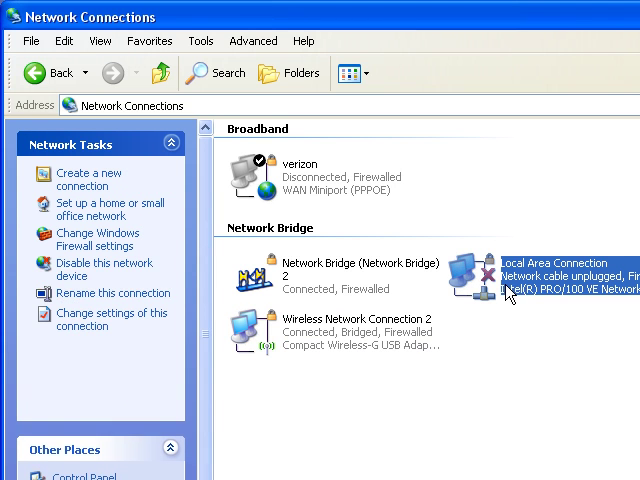
left_click(365, 289)
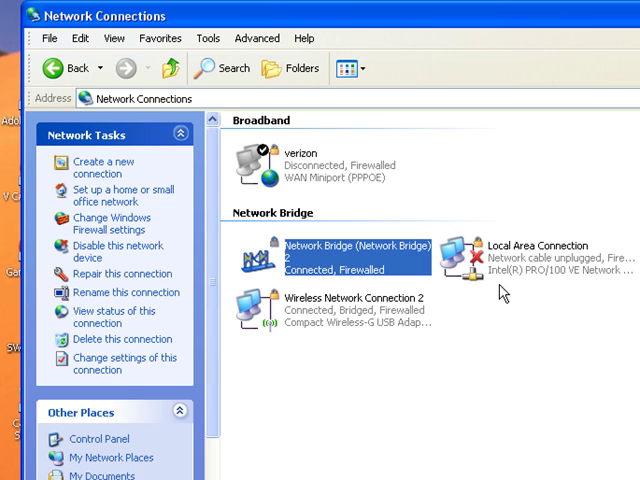
Step: Use Remove from Bridge on Wireless Network Connection 2 and let the removal run
right_click(332, 327)
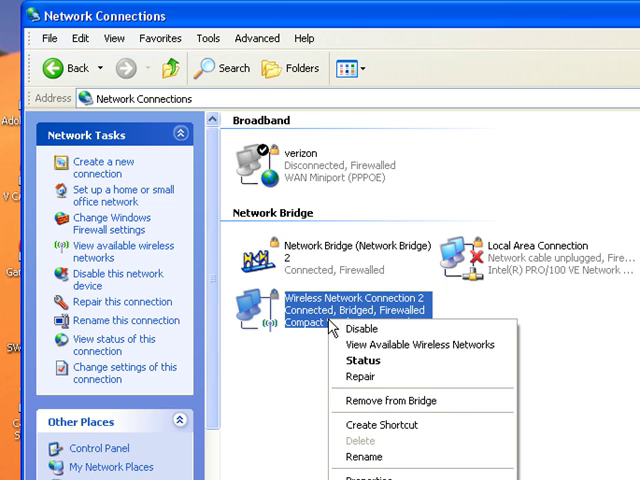
right_click(289, 262)
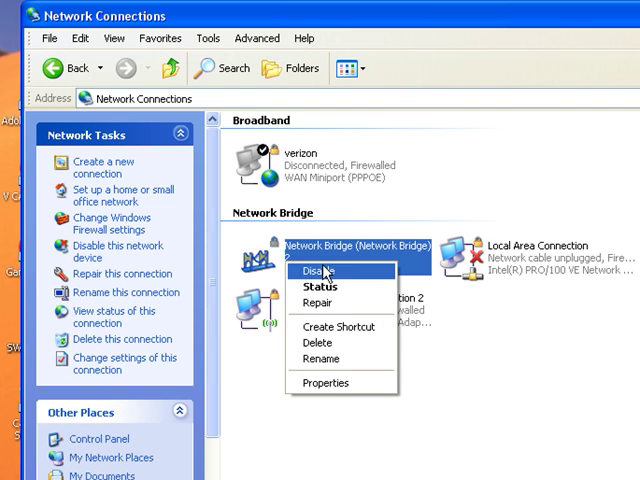
left_click(532, 347)
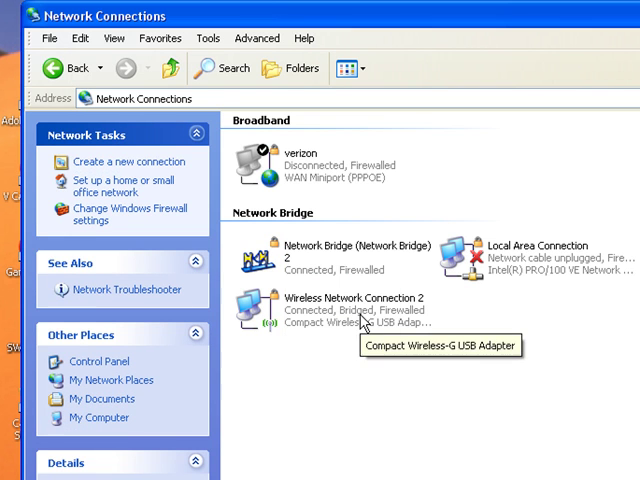
right_click(362, 315)
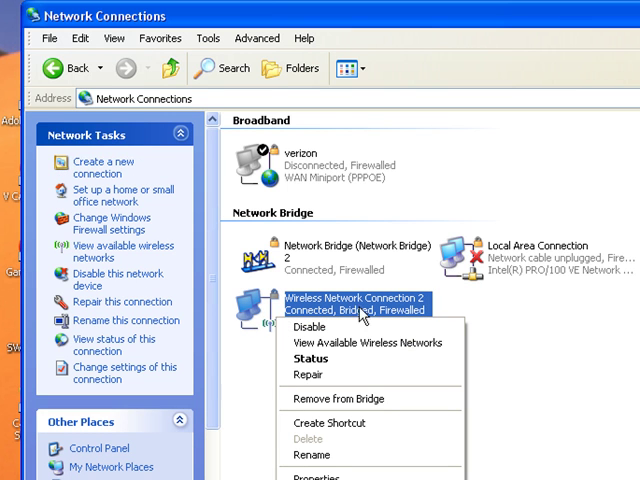
left_click(366, 402)
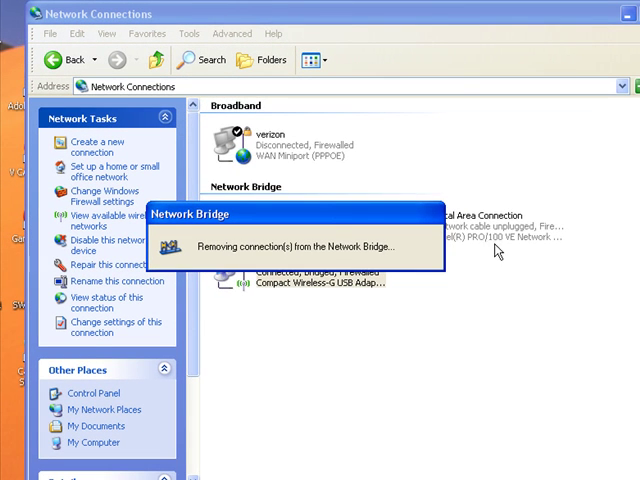
mouse_move(320, 219)
left_mouse_down()
mouse_move(405, 270)
mouse_move(404, 296)
left_mouse_up()
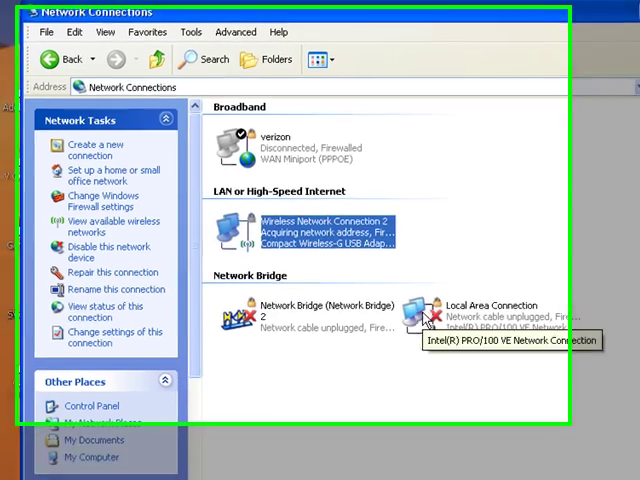
Step: Use Remove from Bridge on Local Area Connection and let the removal run
right_click(475, 355)
left_click(533, 417)
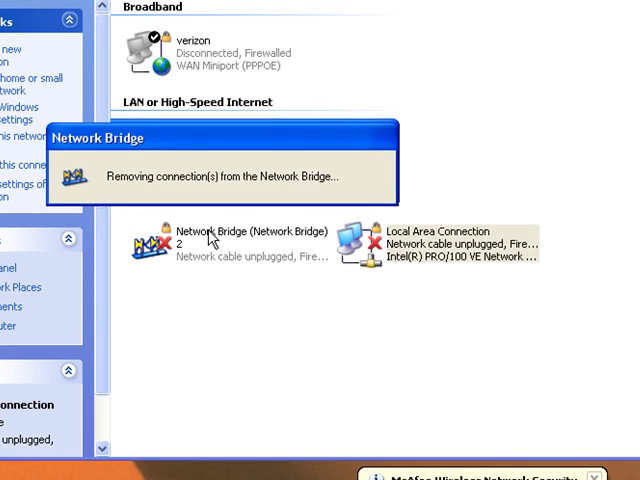
left_click_drag(212, 234, 270, 320)
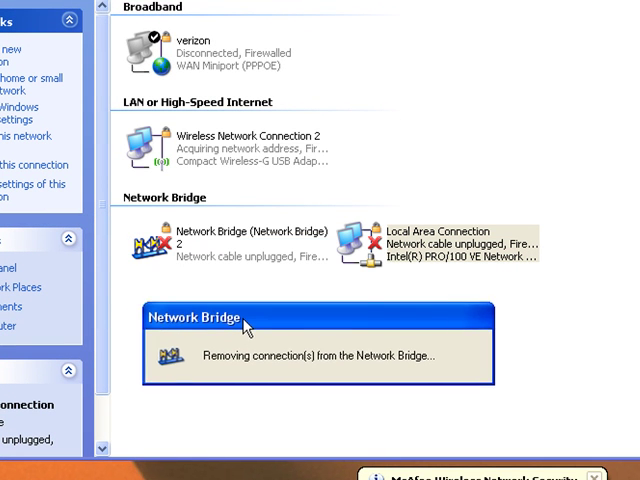